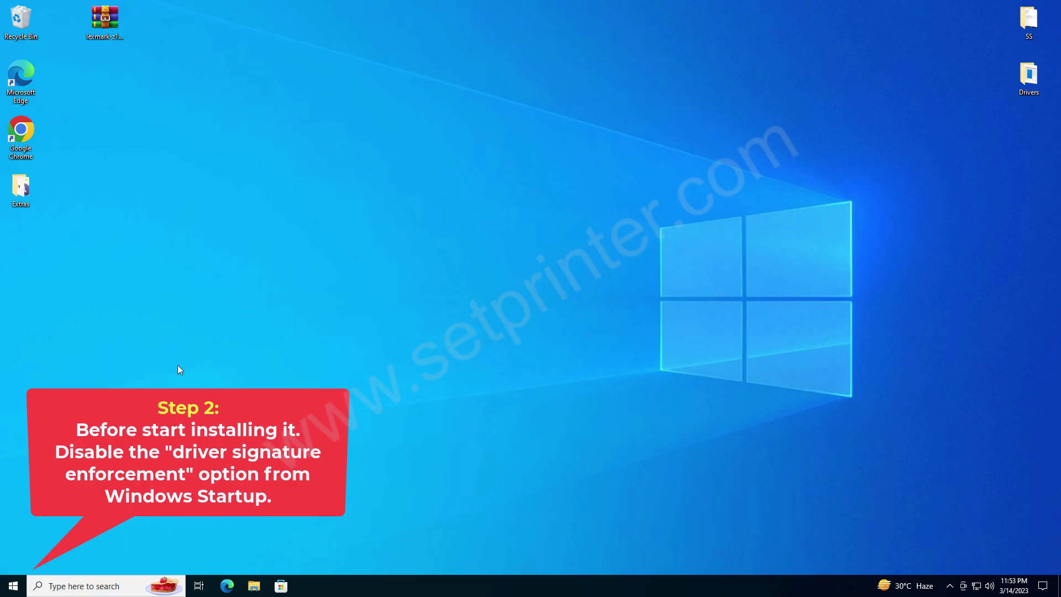
Step: Restart the PC into the advanced startup recovery options
click(12, 587)
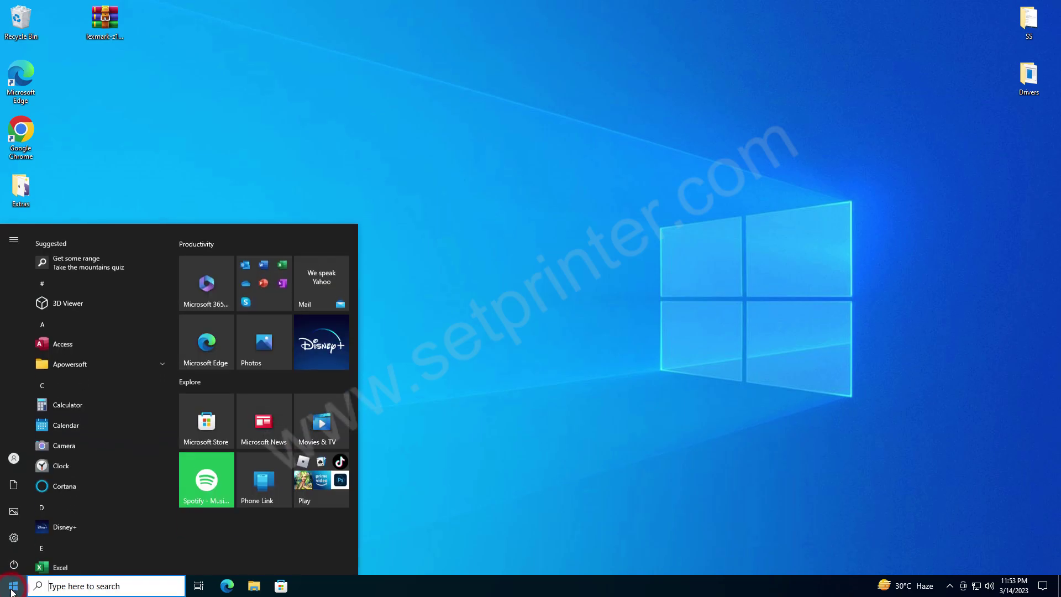
click(13, 561)
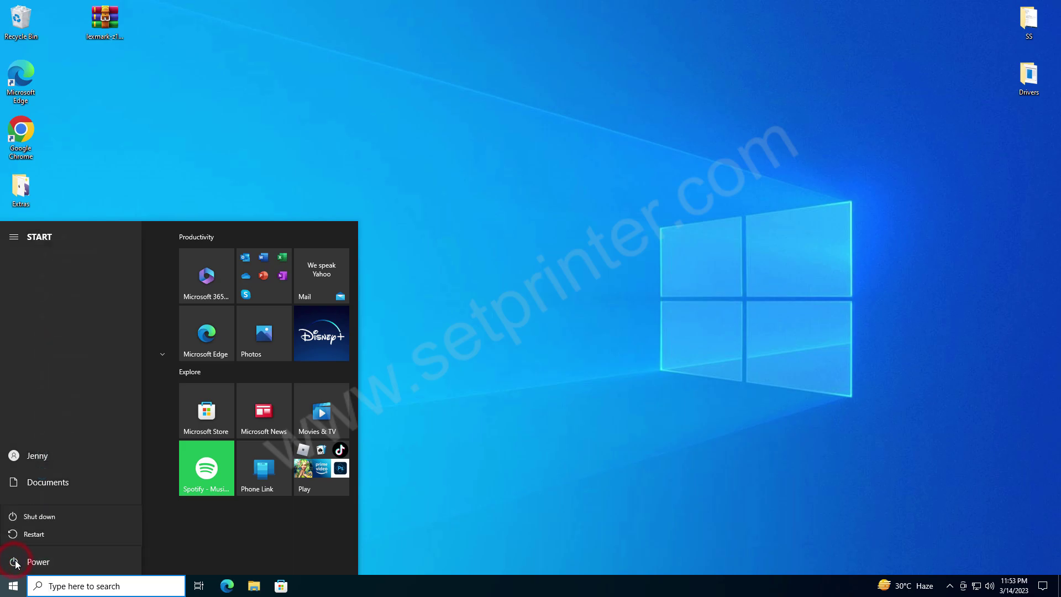
shift+click(59, 535)
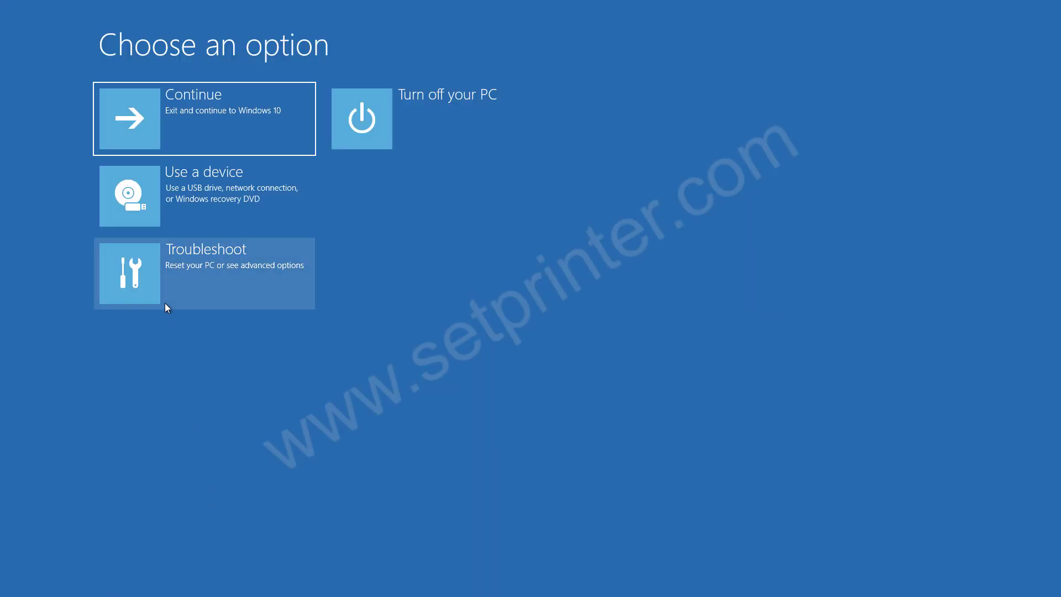
Step: Restart from the Startup Settings in the advanced troubleshooting options and disable driver signature enforcement
click(194, 264)
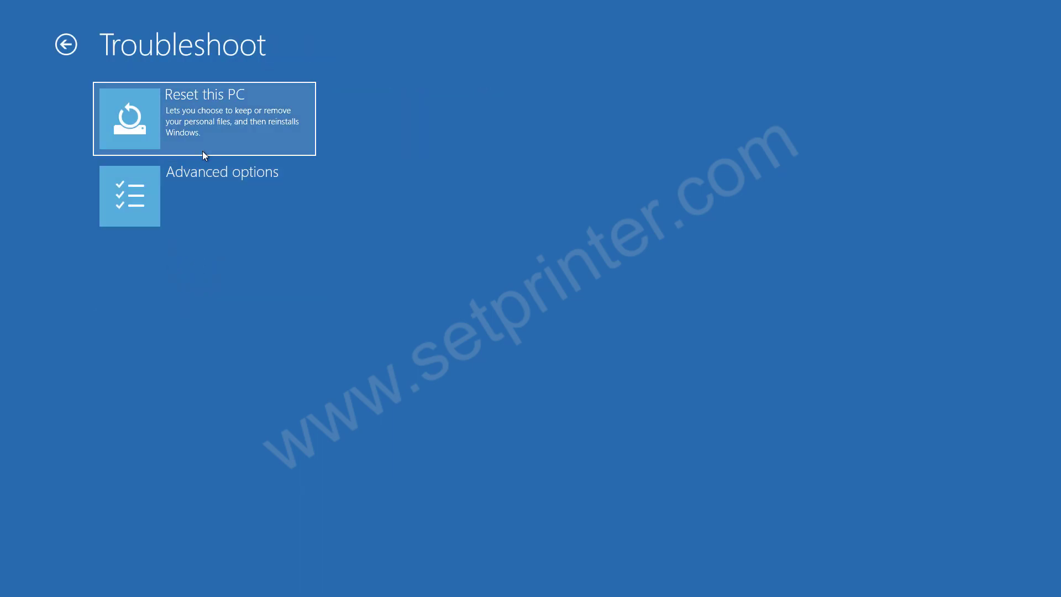
click(204, 181)
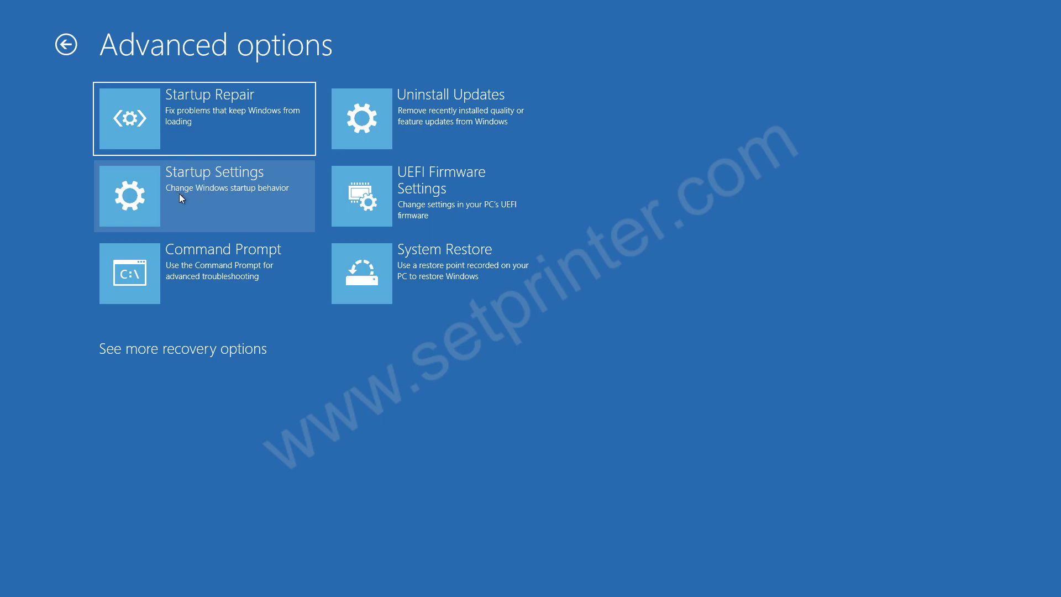
click(204, 199)
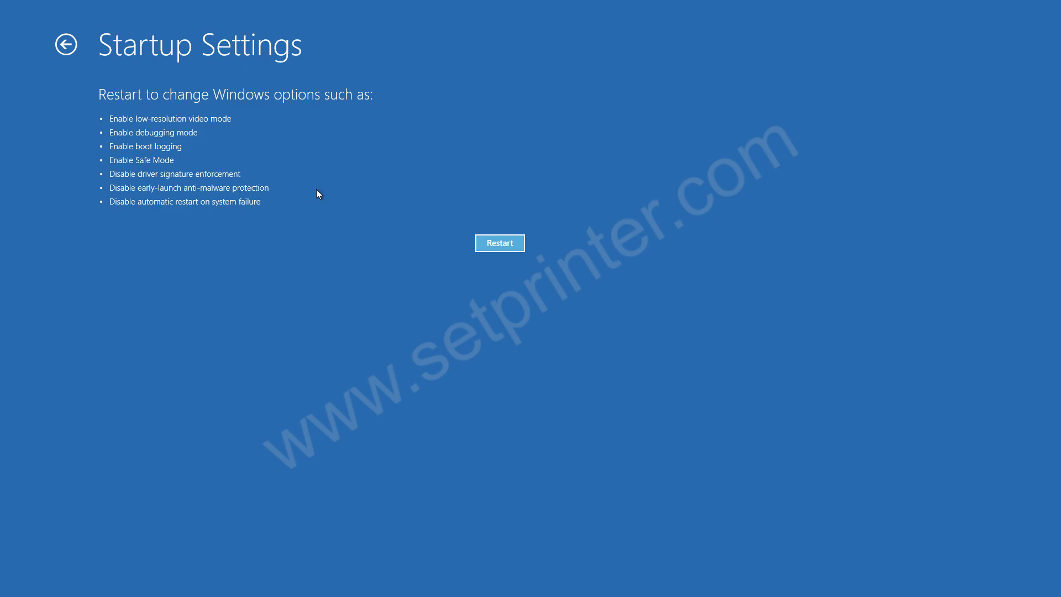
click(505, 245)
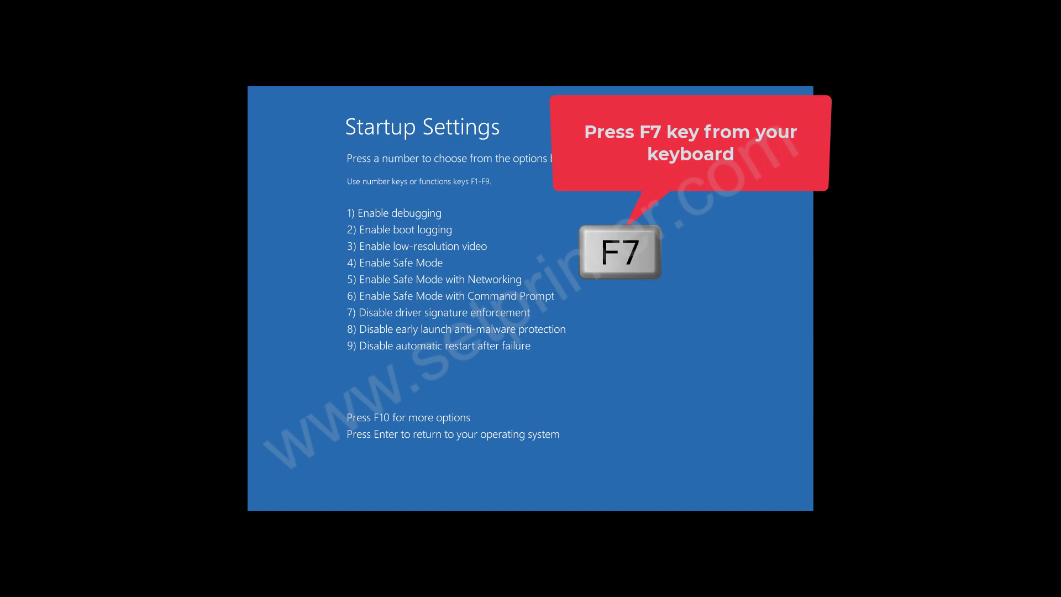
key(F7)
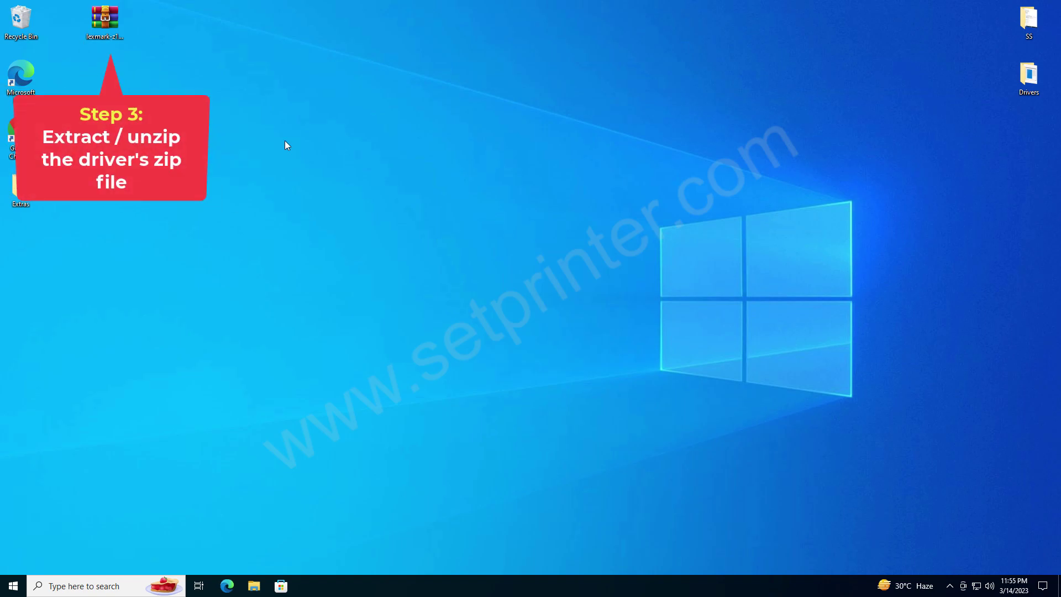
Step: Extract the Lexmark driver archive to its own lexmark-z1420-series-basic-driver-64bit folder and place that folder below the archive on the desktop
right_click(116, 26)
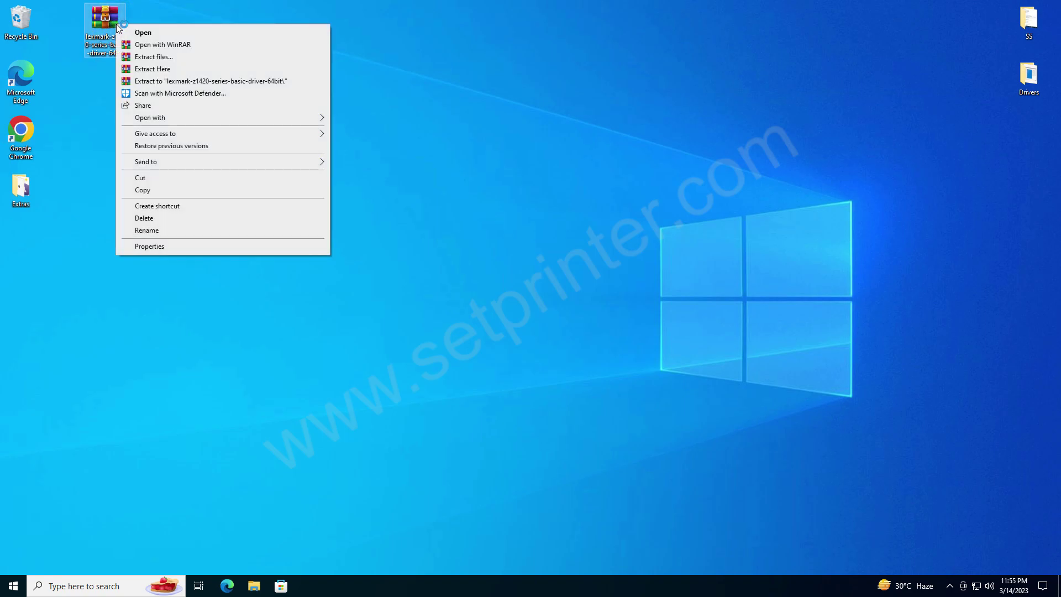
click(167, 82)
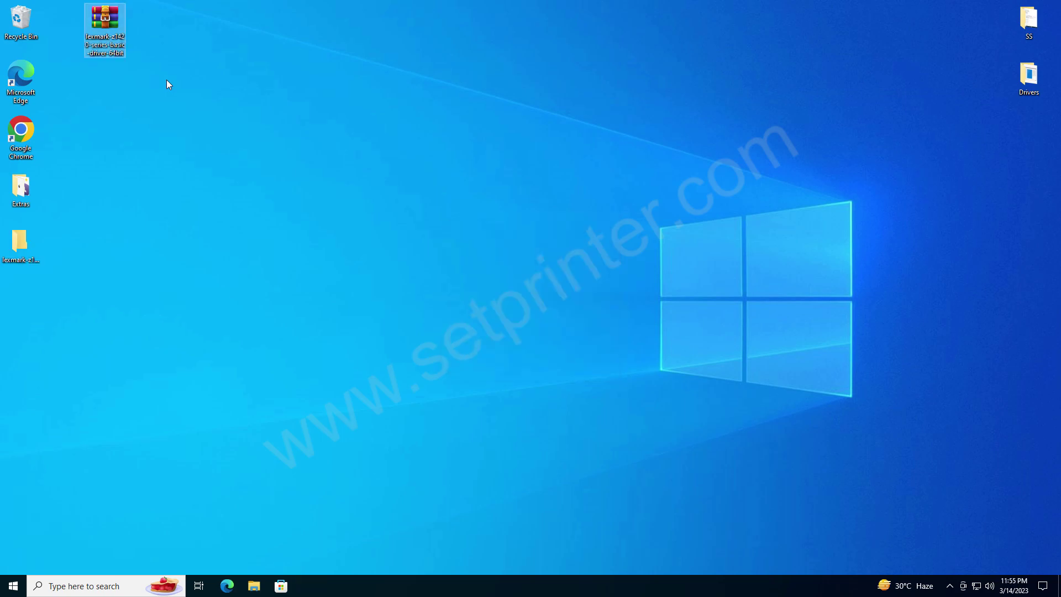
click(21, 243)
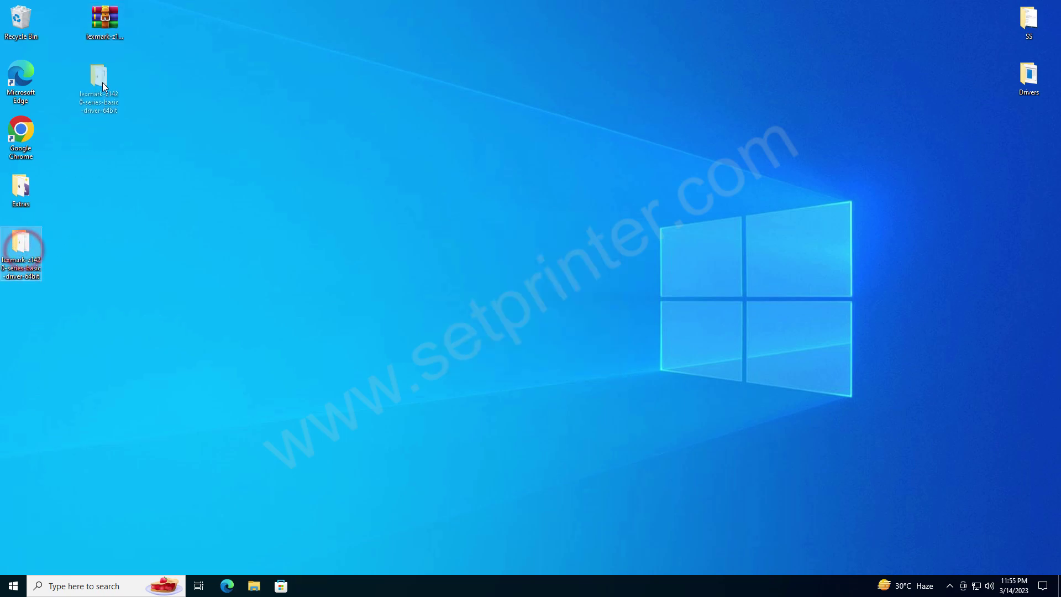
click(109, 83)
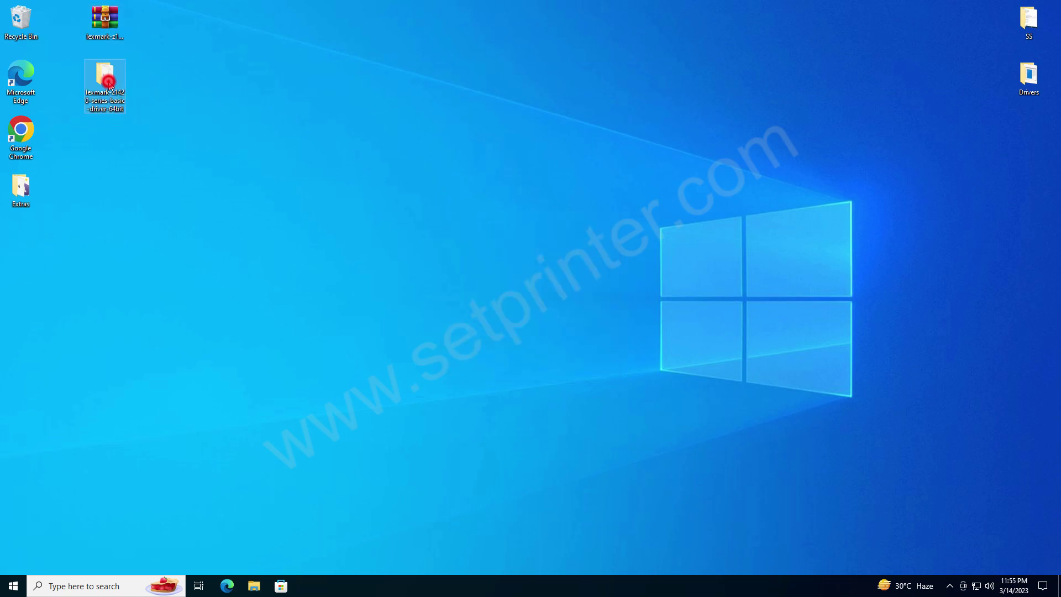
Step: Check the extracted driver folder for the lxdjprc setup information file, and close the folder
double_click(108, 81)
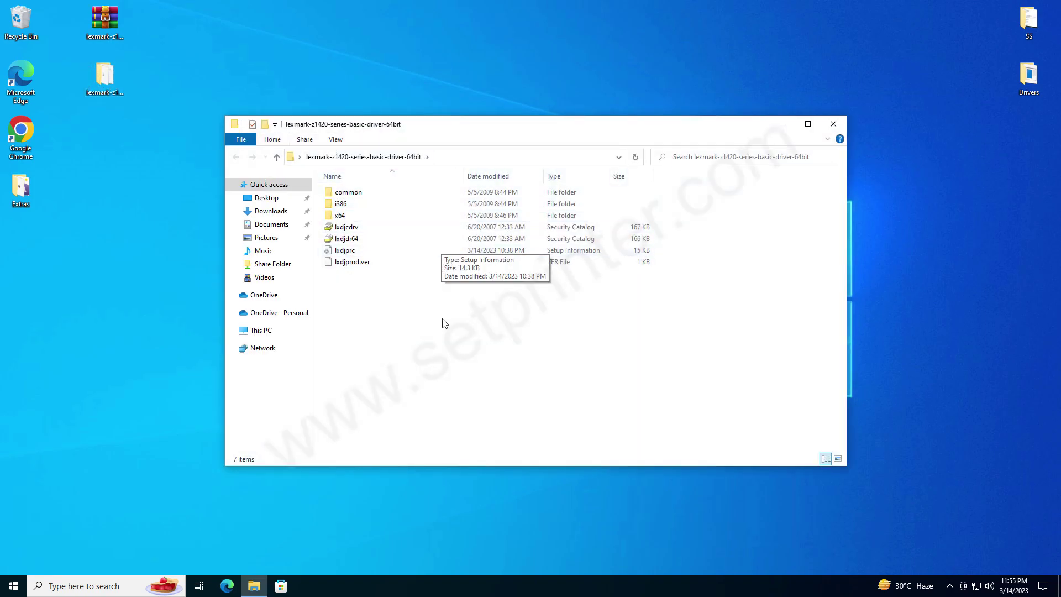
click(344, 250)
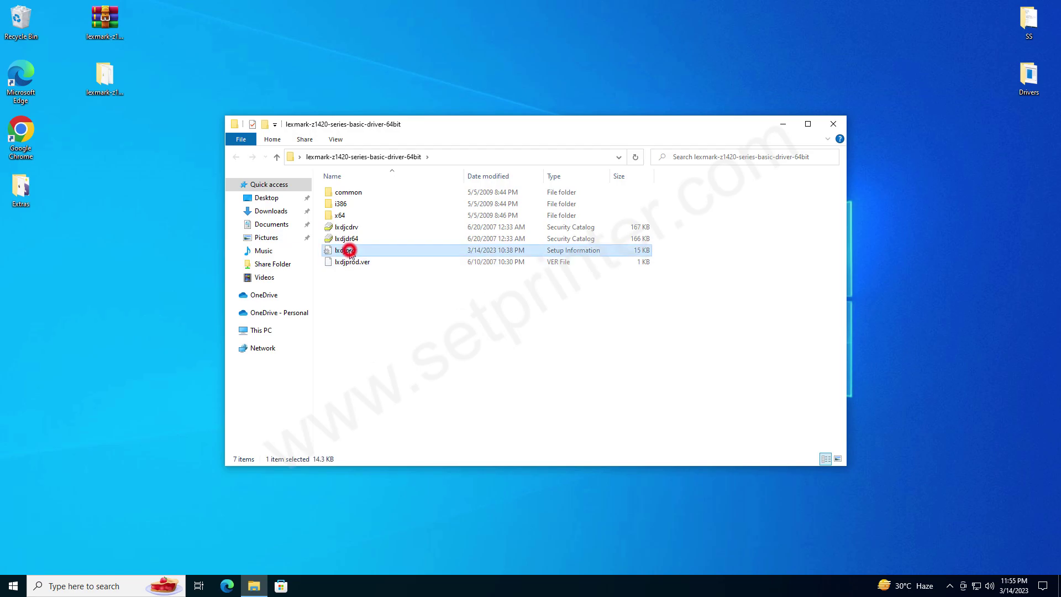
click(839, 122)
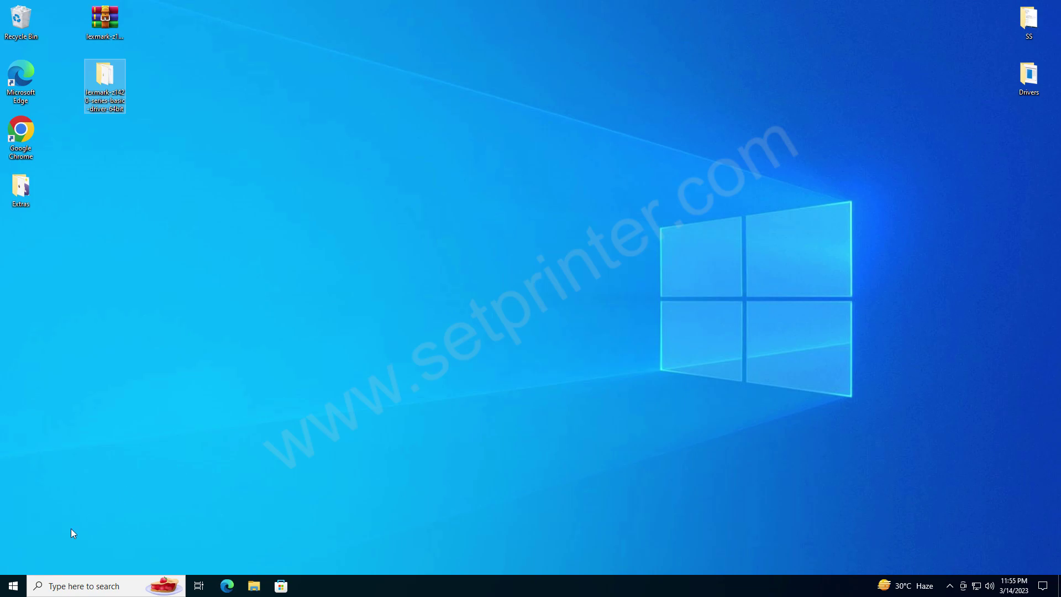
Step: Open the Printers & scanners page in the Windows Settings app
click(13, 586)
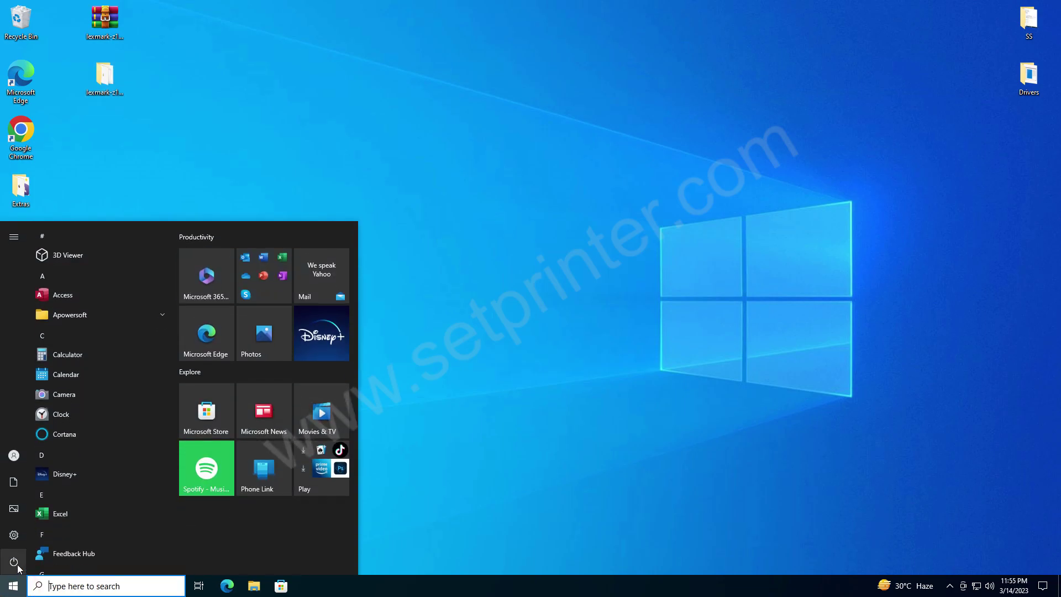
click(25, 536)
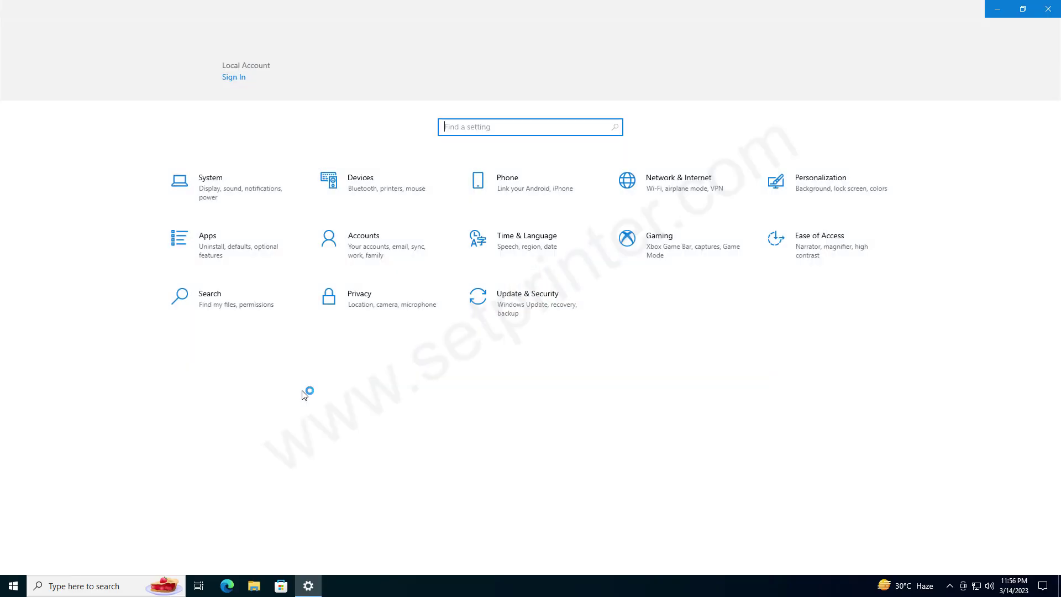
click(377, 195)
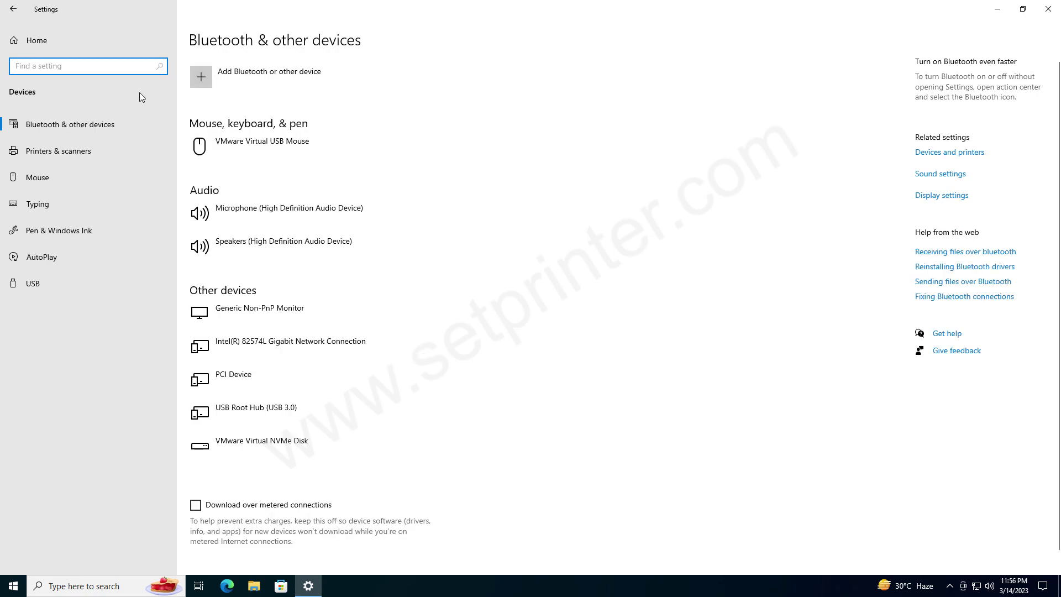
click(58, 156)
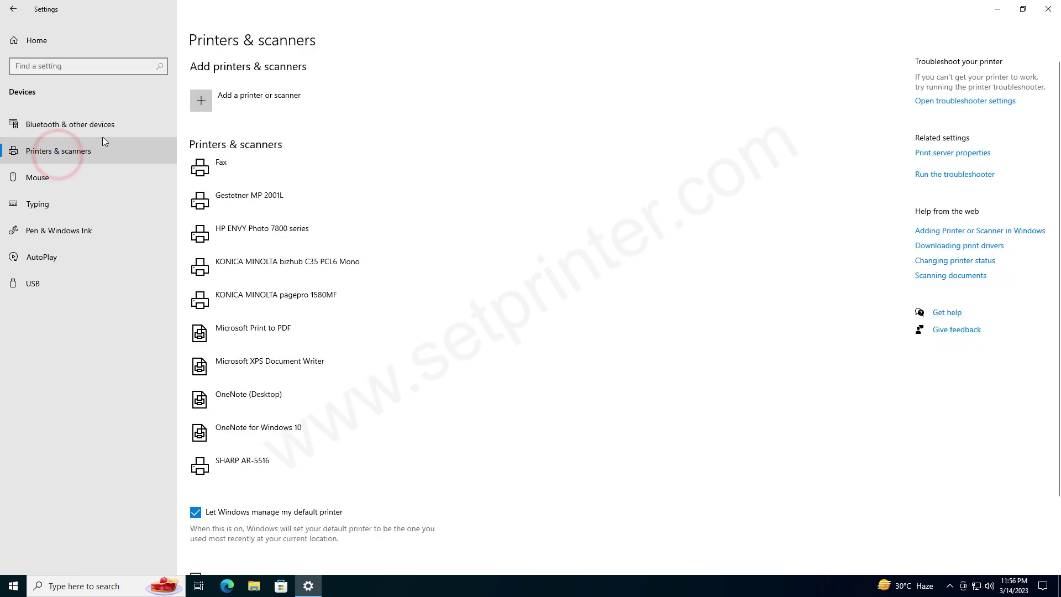
Step: Start adding an unlisted printer as a local or network printer with manual settings
click(208, 101)
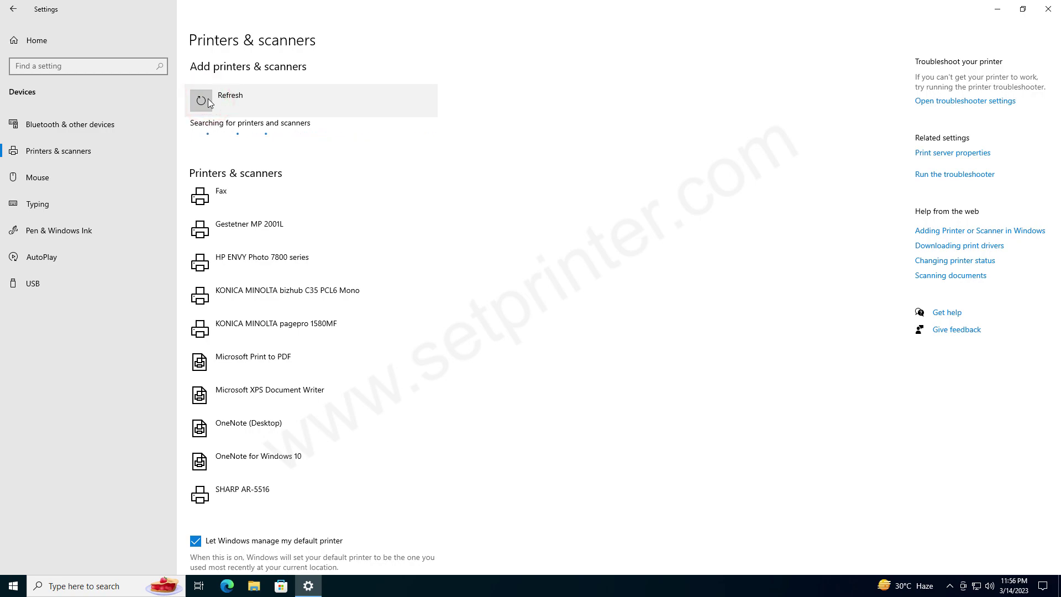
click(255, 160)
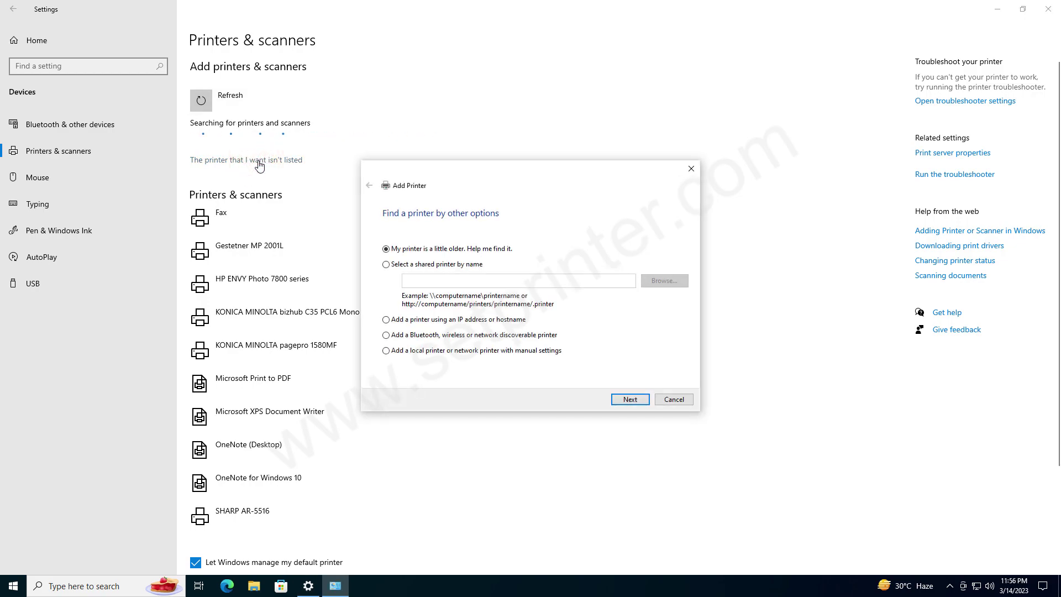
click(402, 351)
click(631, 399)
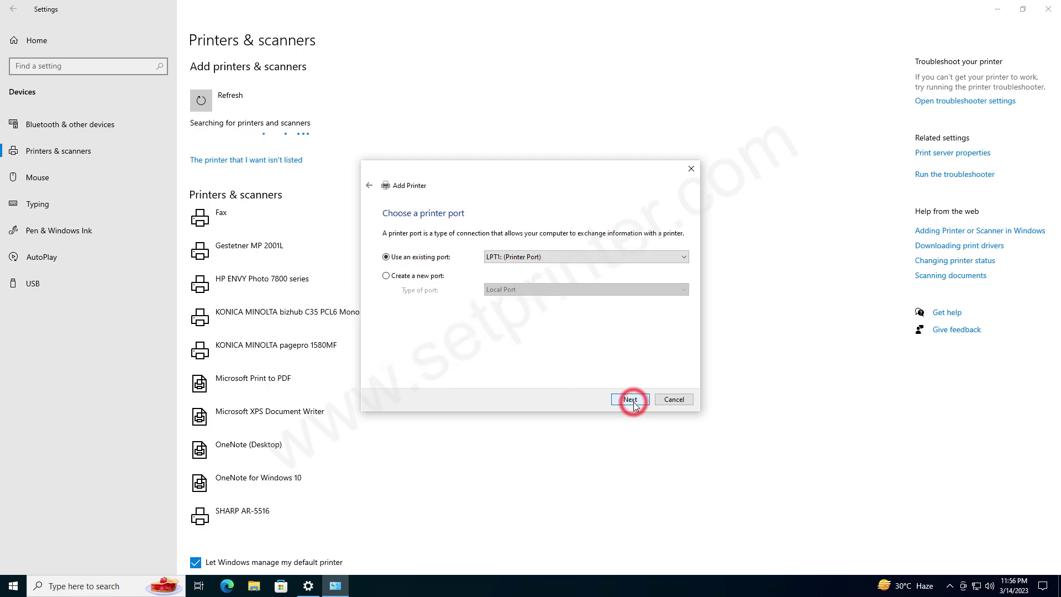
Step: Set the existing printer port to USB001 (Virtual Printer Port for USB) and continue to driver selection
click(685, 257)
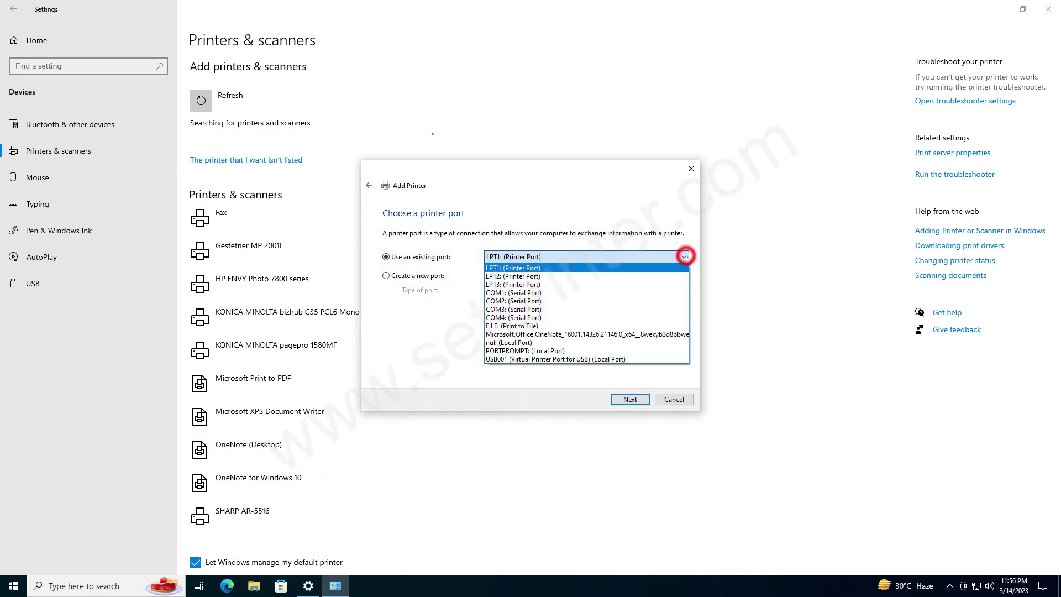
click(629, 358)
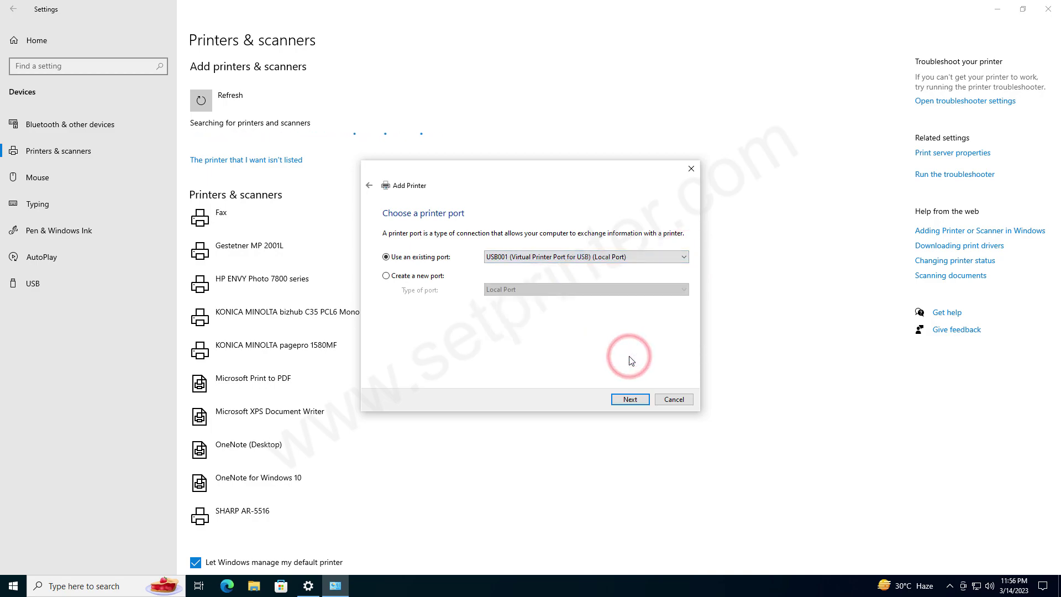
click(630, 399)
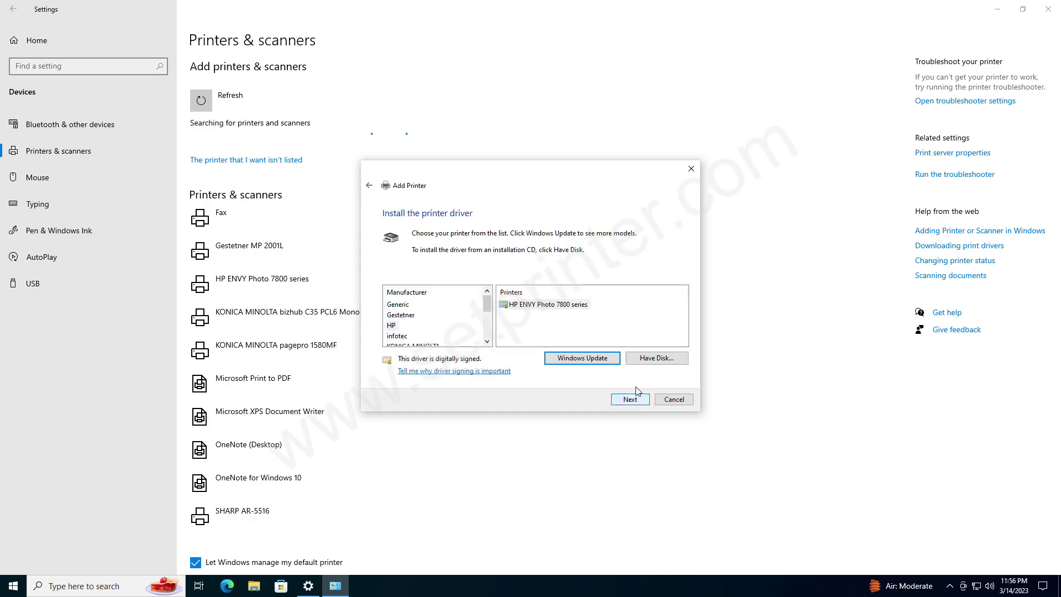
Step: Load the driver from disk using lxdjprc.inf in the lexmark-z1420-series-basic-driver-64bit folder on the Desktop
click(653, 359)
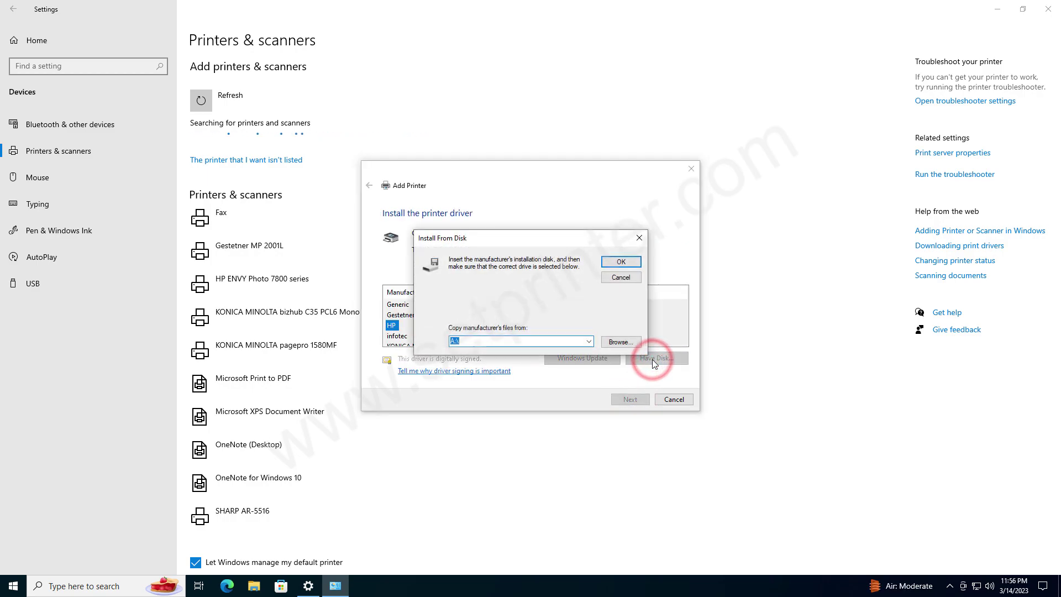
click(628, 343)
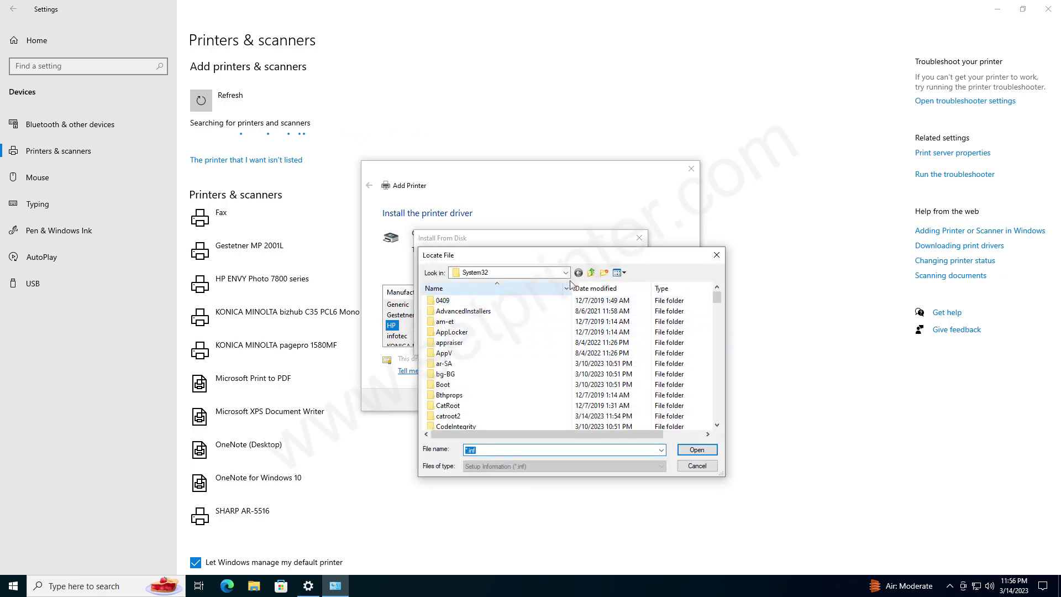
click(566, 273)
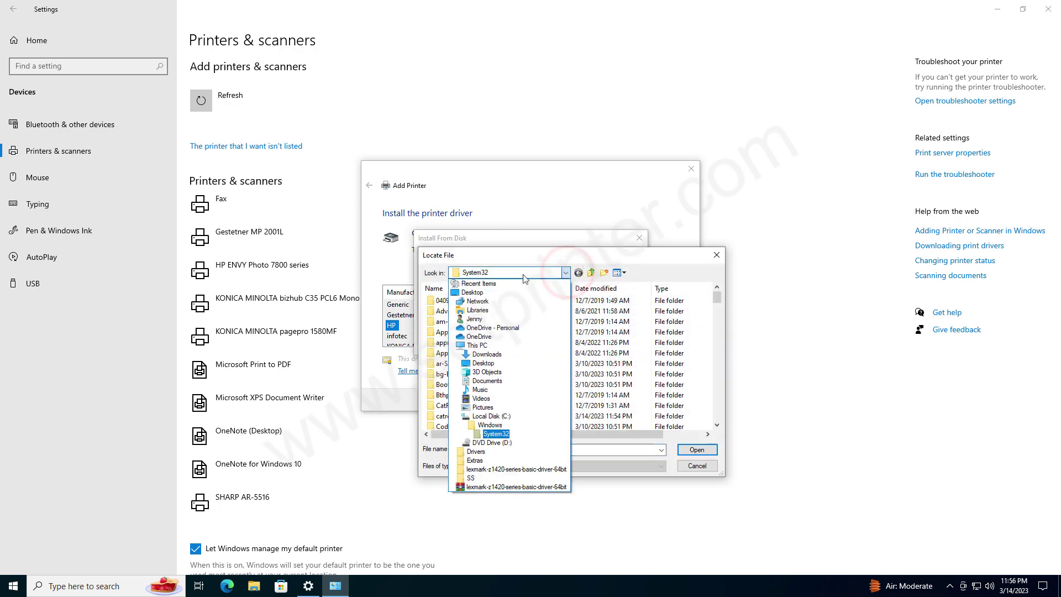
click(467, 293)
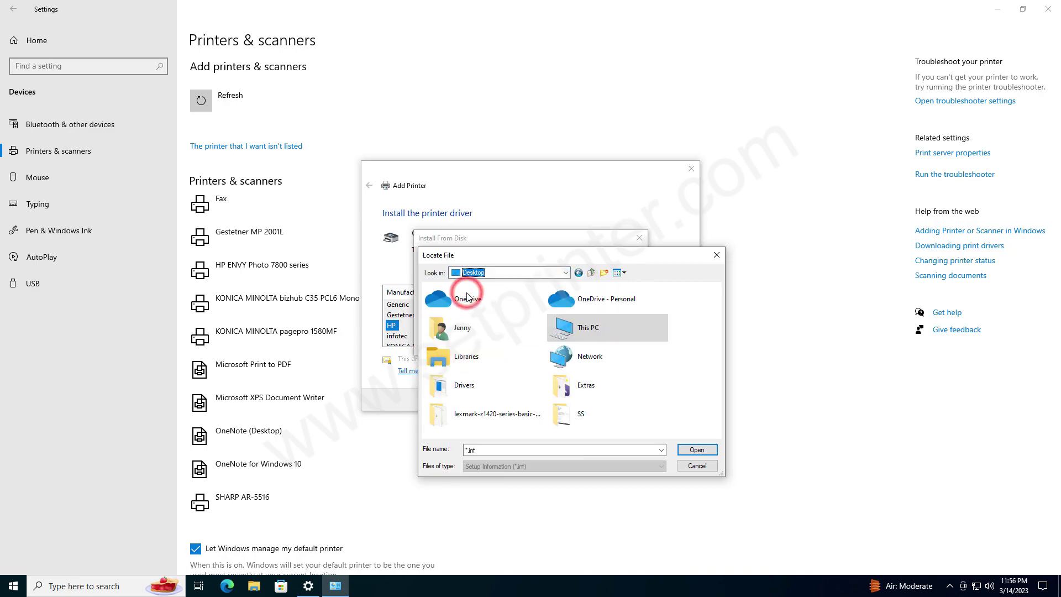
double_click(471, 419)
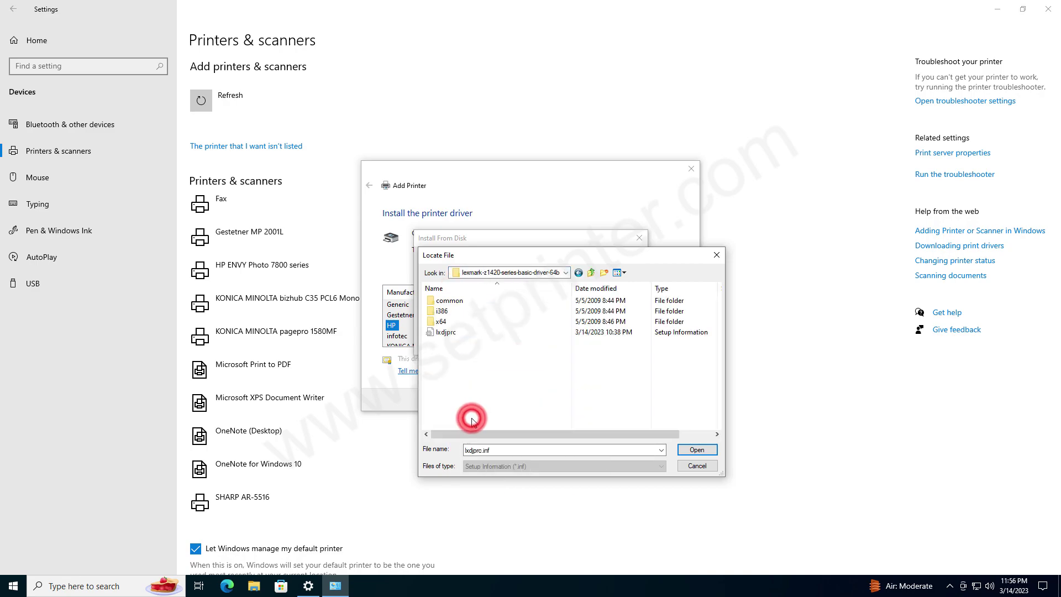
click(452, 333)
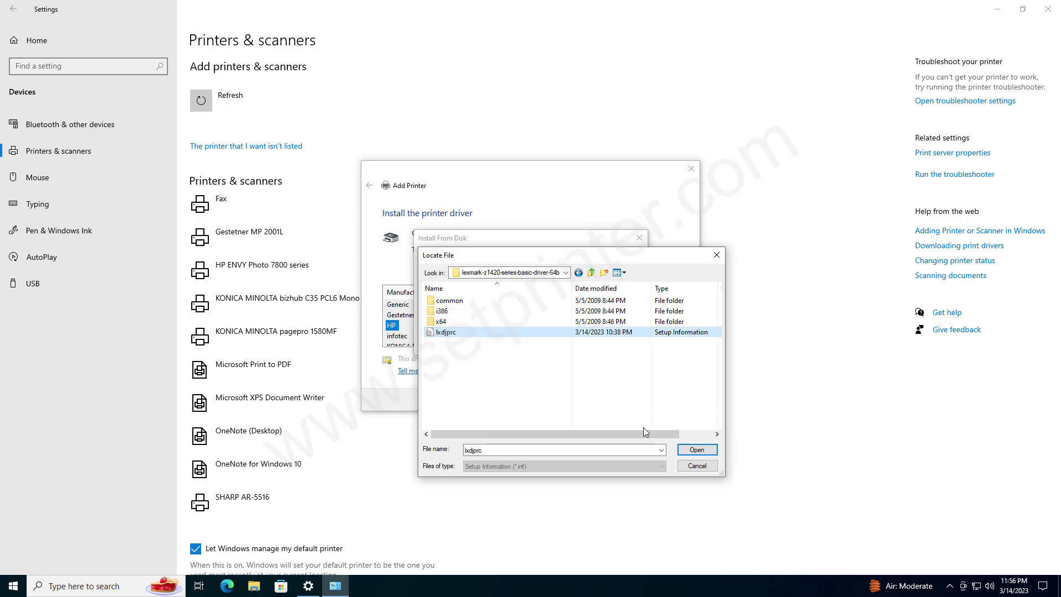
click(697, 450)
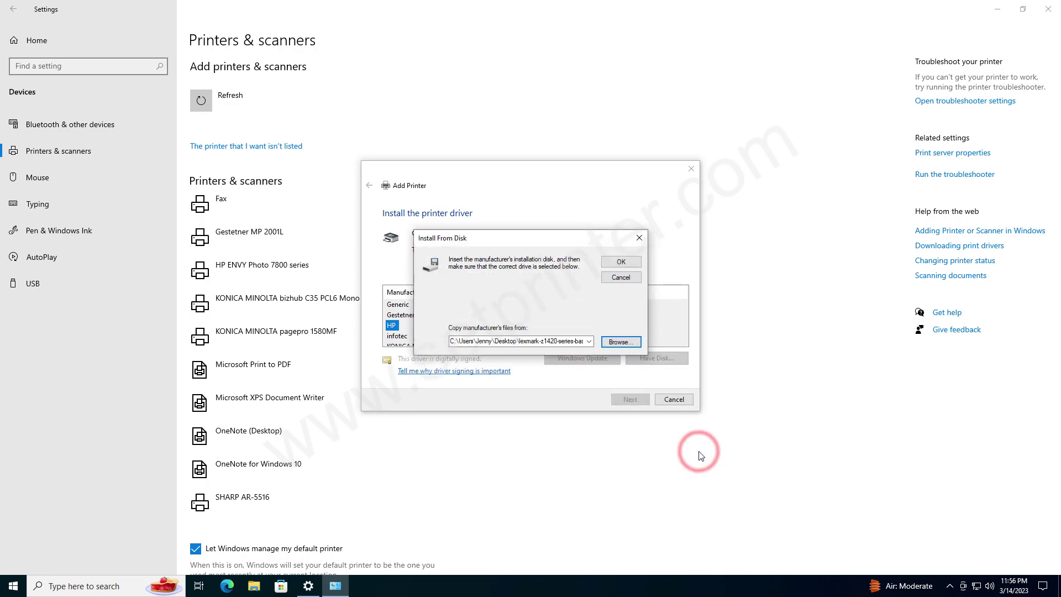
click(621, 262)
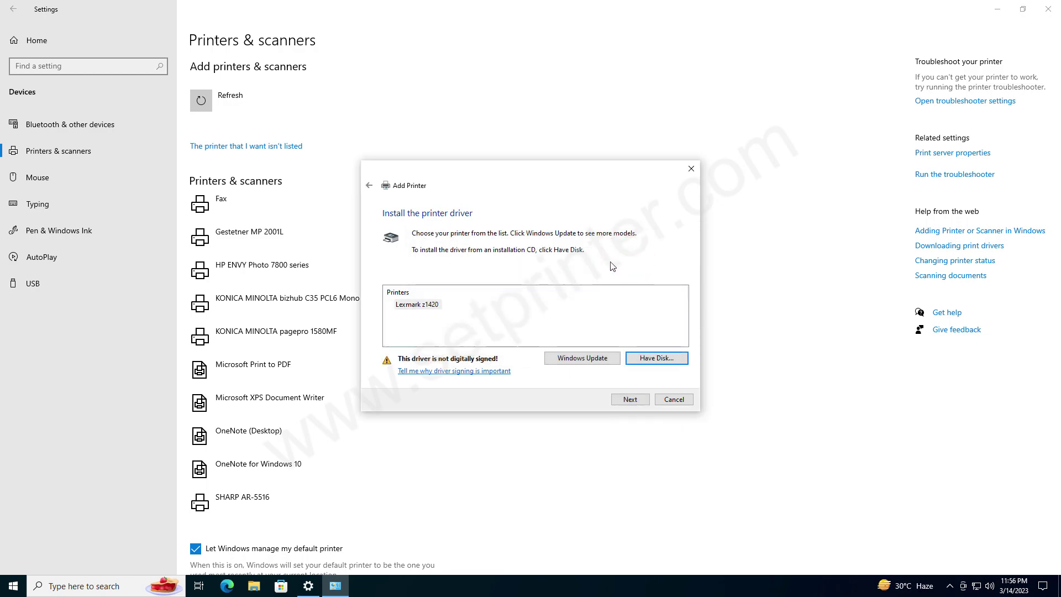
Step: Choose the Lexmark z1420 driver and accept the suggested printer name
click(403, 308)
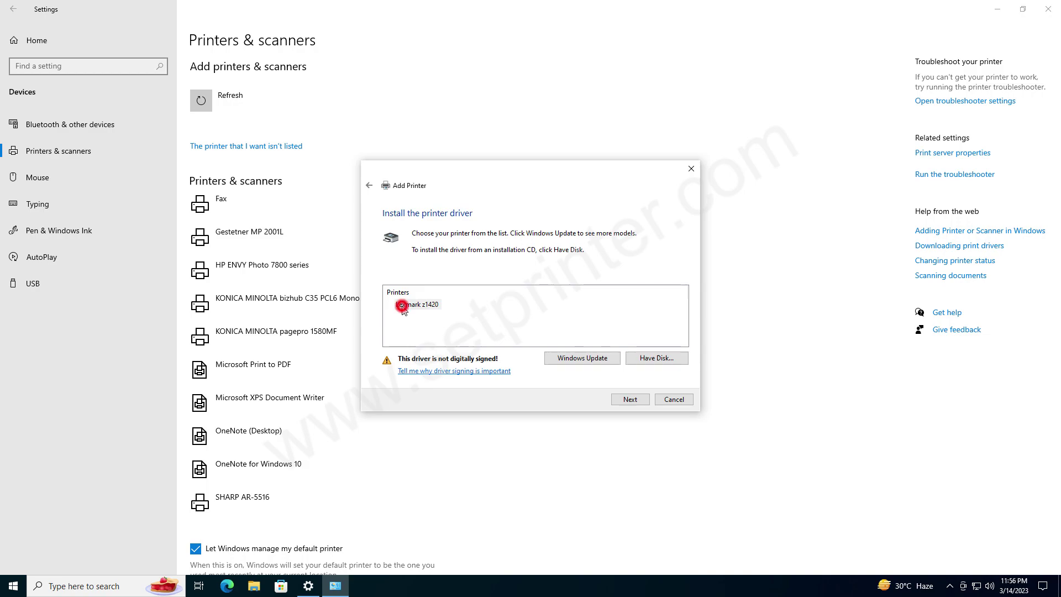
click(630, 399)
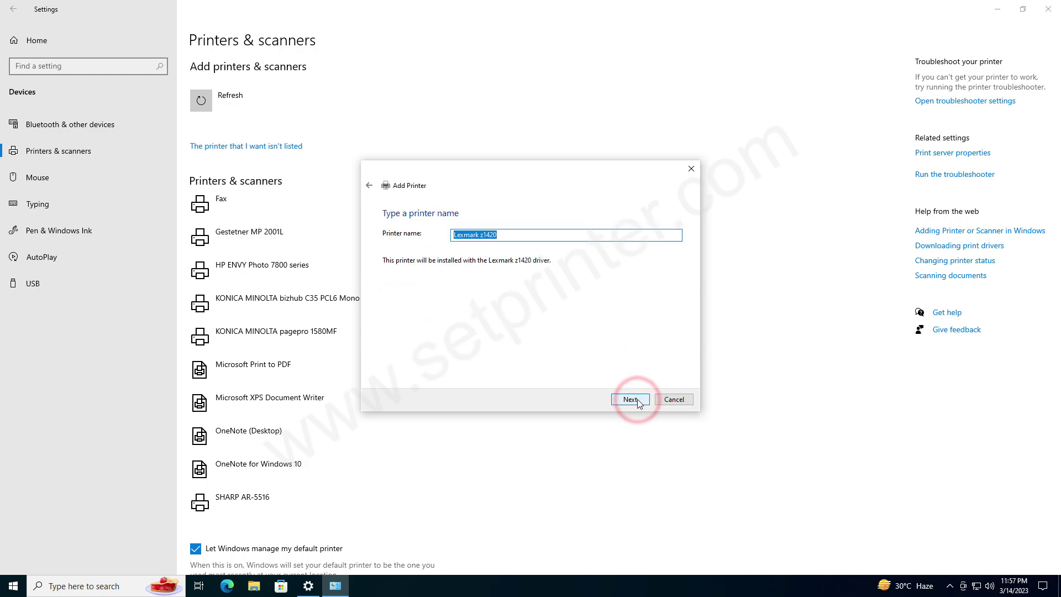
click(627, 401)
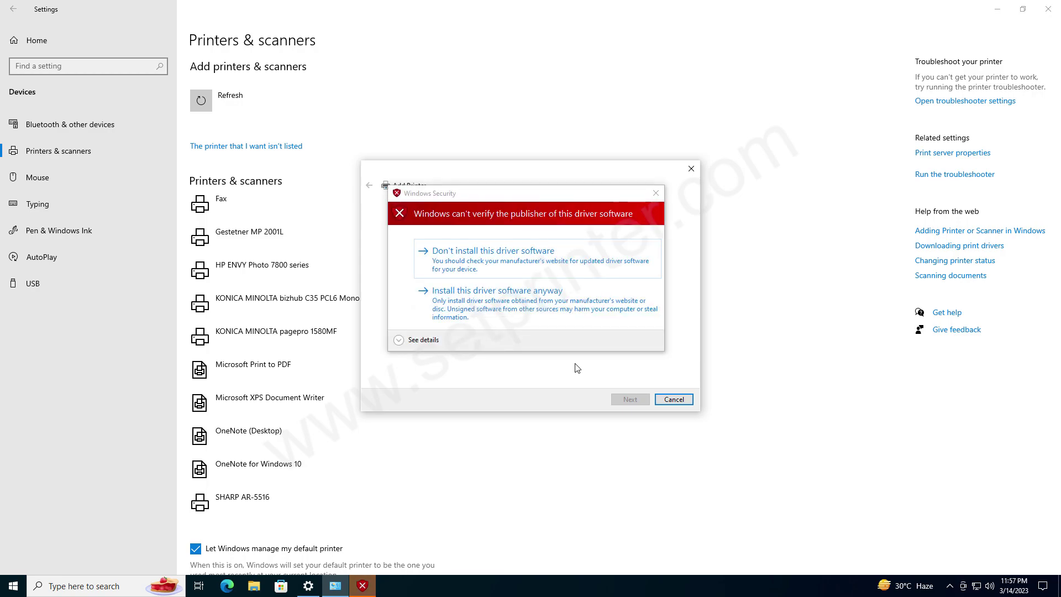
Step: Install the unverified driver software anyway and finish adding the printer without sharing it
click(511, 314)
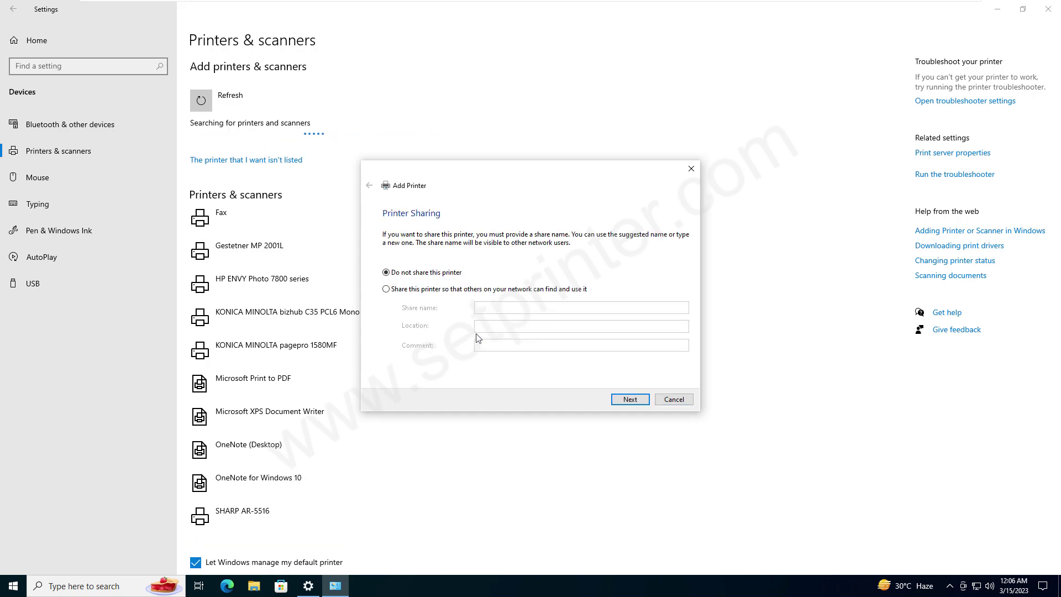
click(630, 400)
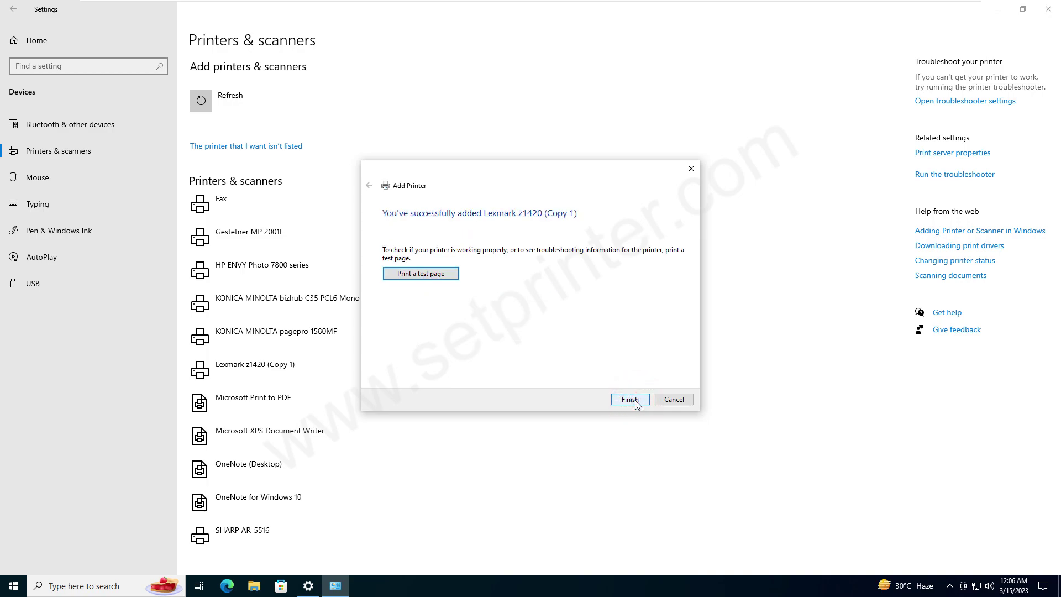
click(629, 399)
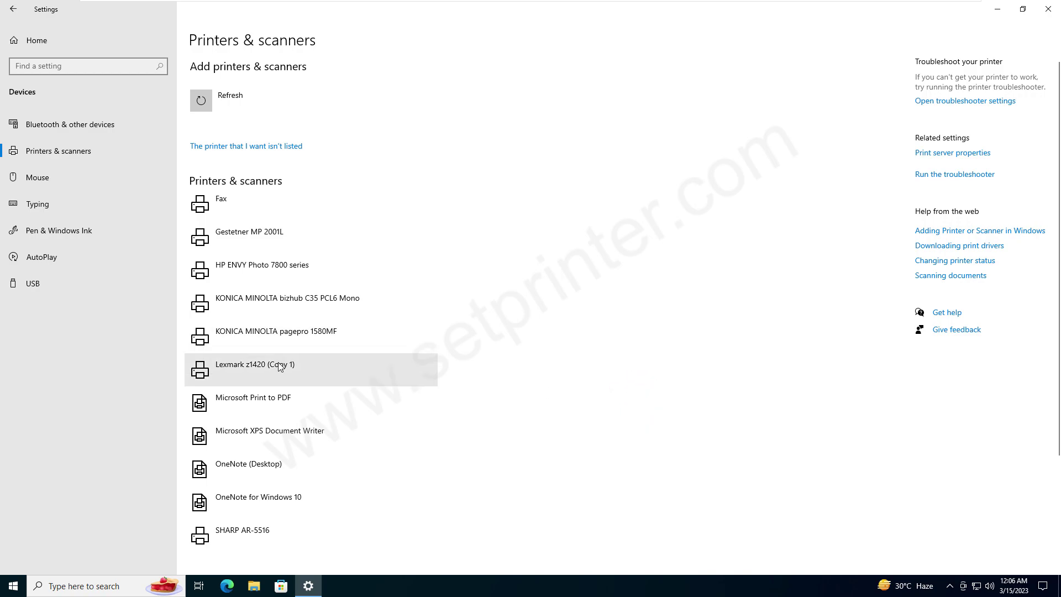